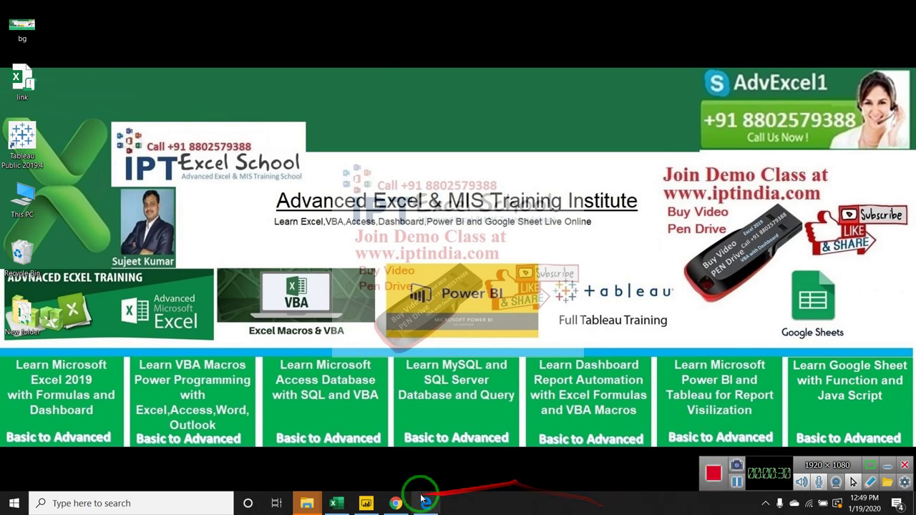
# From the full Get Data catalogue, select Facebook under Online Services and connect.
pyautogui.click(366, 504)
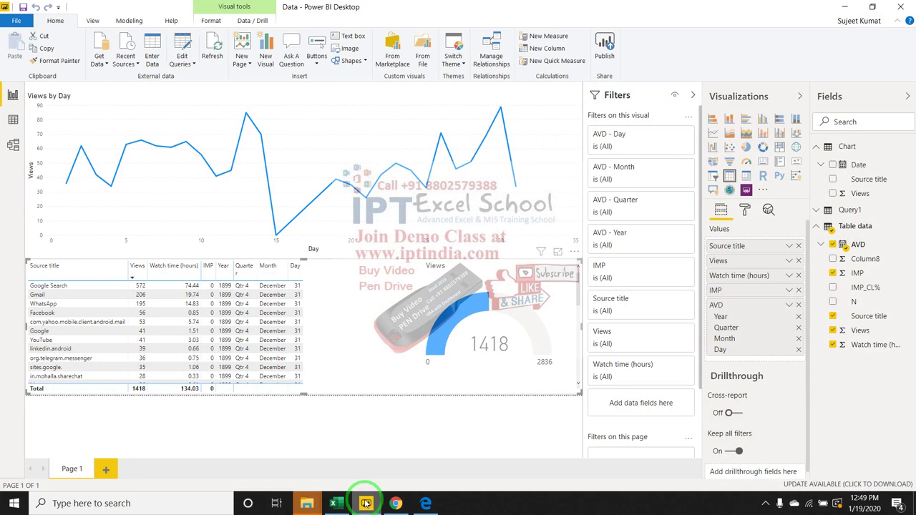
pyautogui.click(97, 60)
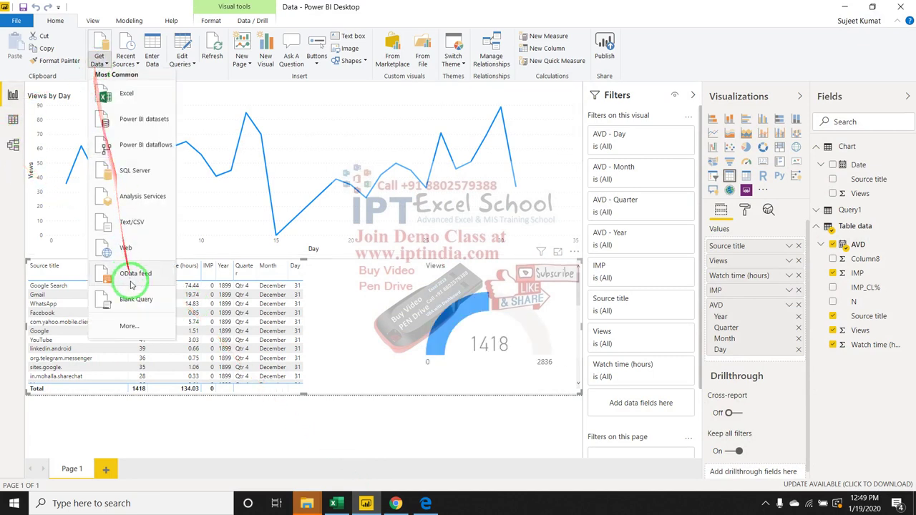
pyautogui.click(136, 325)
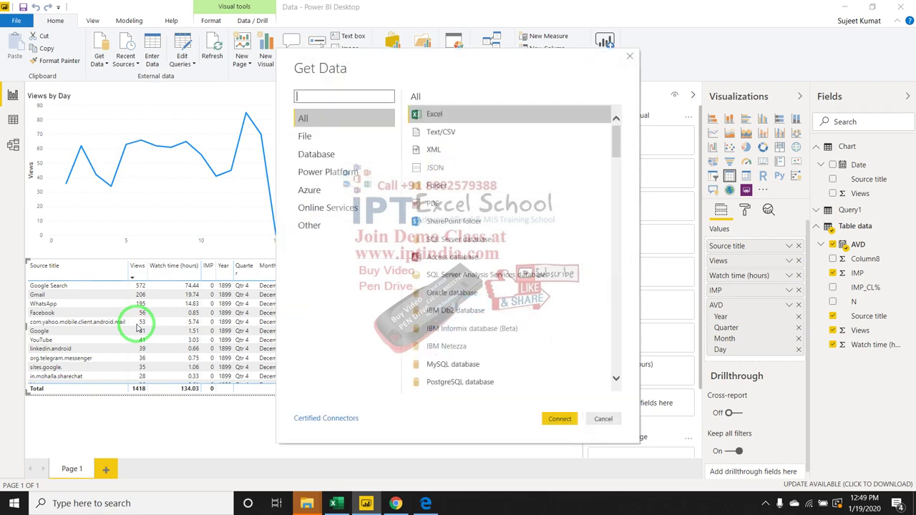
pyautogui.click(326, 208)
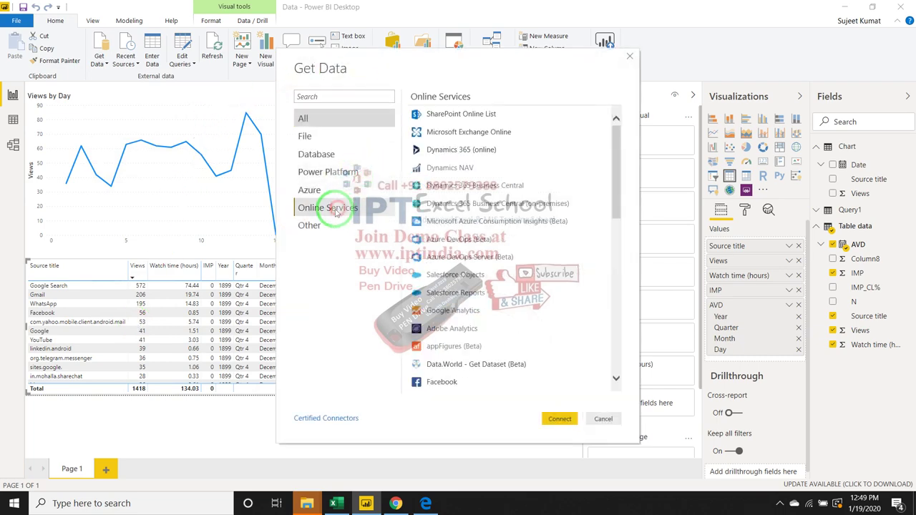
pyautogui.scroll(-3, 453, 277)
pyautogui.scroll(-1, 452, 276)
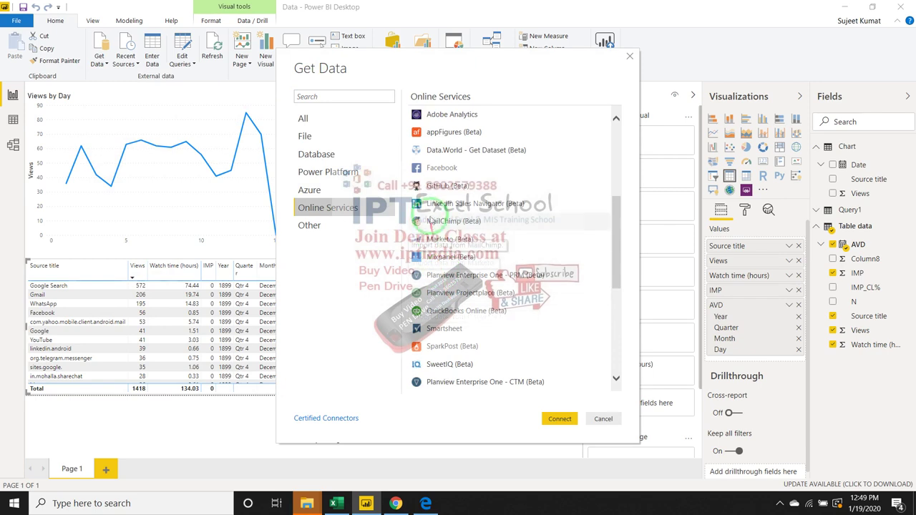
pyautogui.click(439, 173)
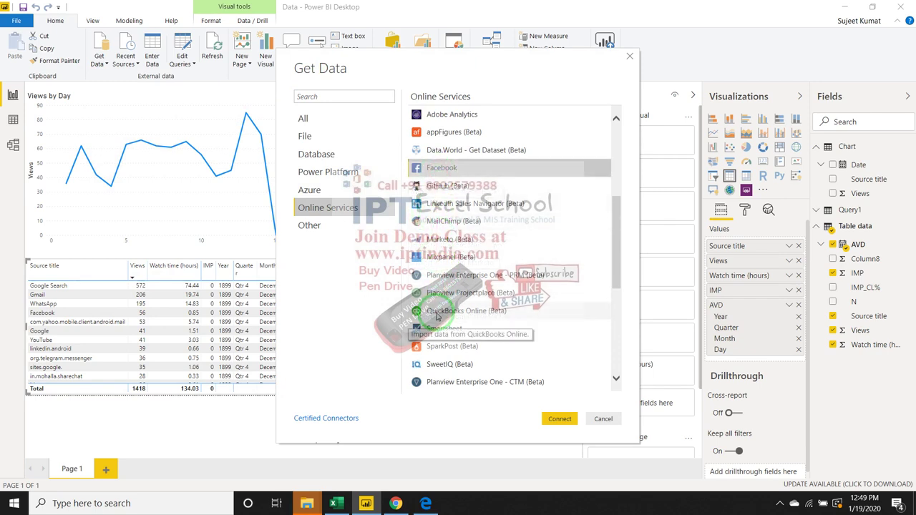
pyautogui.click(559, 420)
# Accept the third-party service warning and set the Facebook connection type to Posts for 'me'.
pyautogui.moveTo(512, 301); pyautogui.dragTo(503, 271)
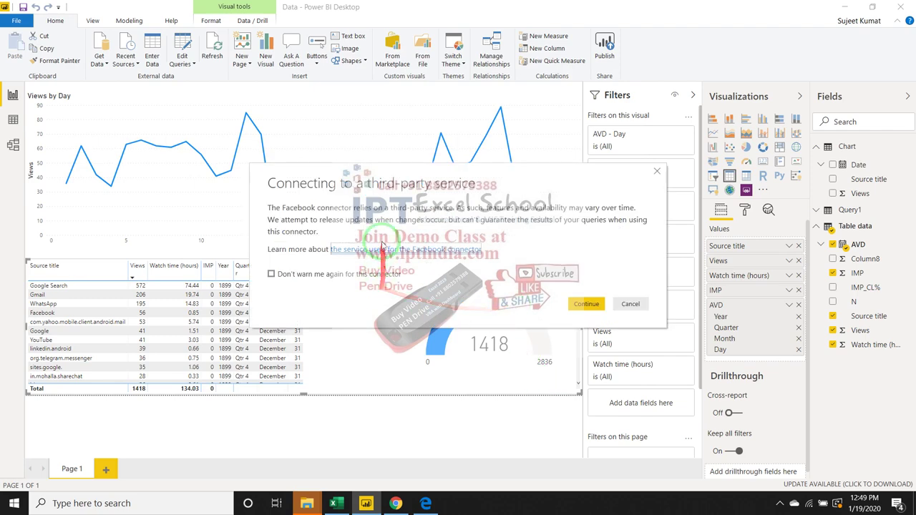
pyautogui.click(584, 304)
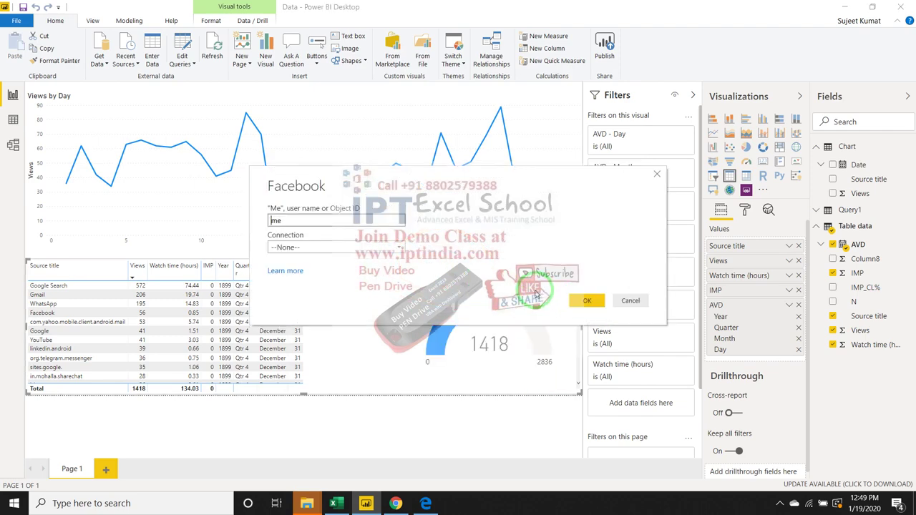
pyautogui.moveTo(545, 295); pyautogui.dragTo(353, 250)
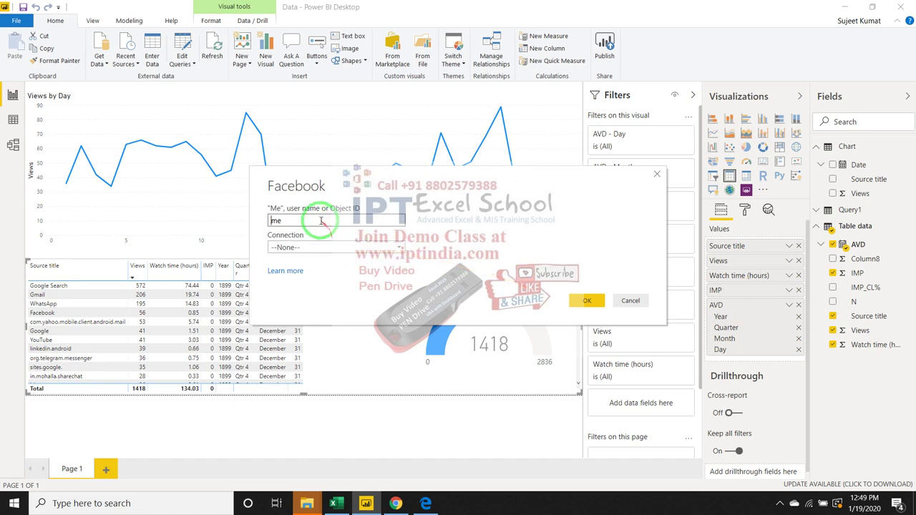
pyautogui.moveTo(317, 223); pyautogui.dragTo(318, 242)
pyautogui.click(318, 247)
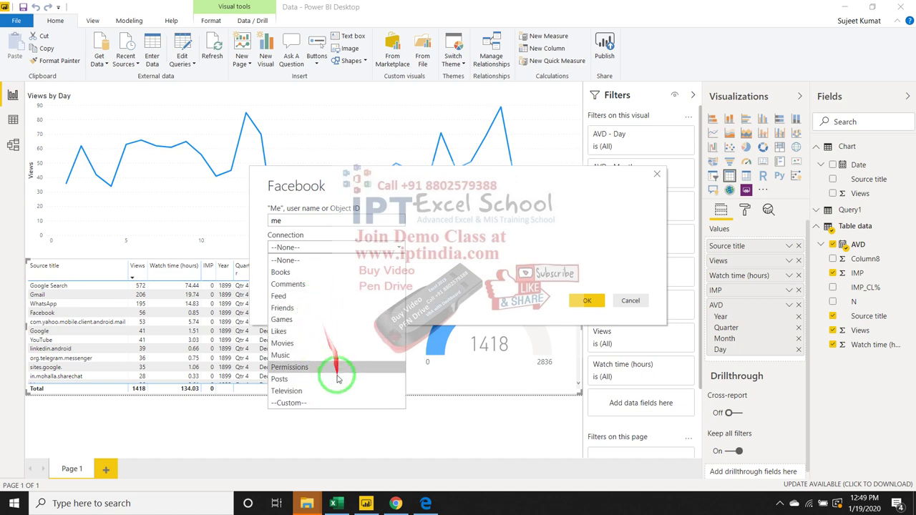
pyautogui.click(336, 378)
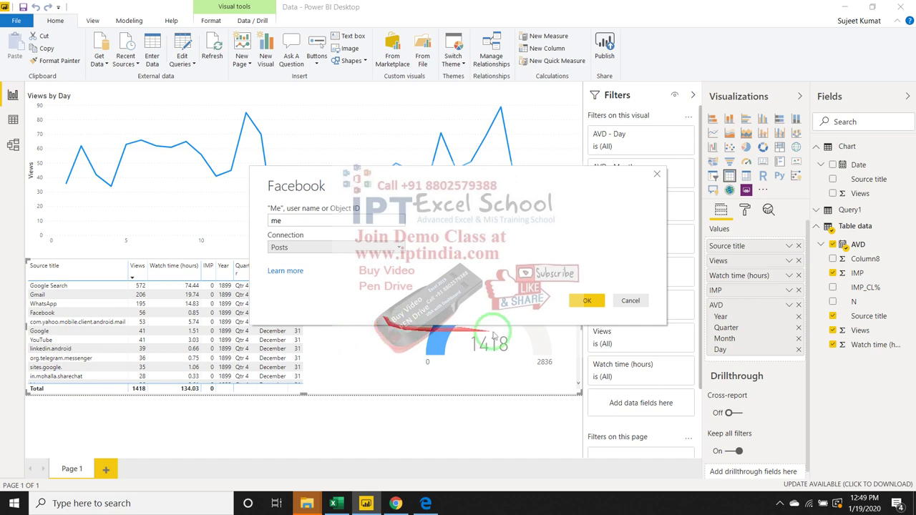
pyautogui.click(582, 307)
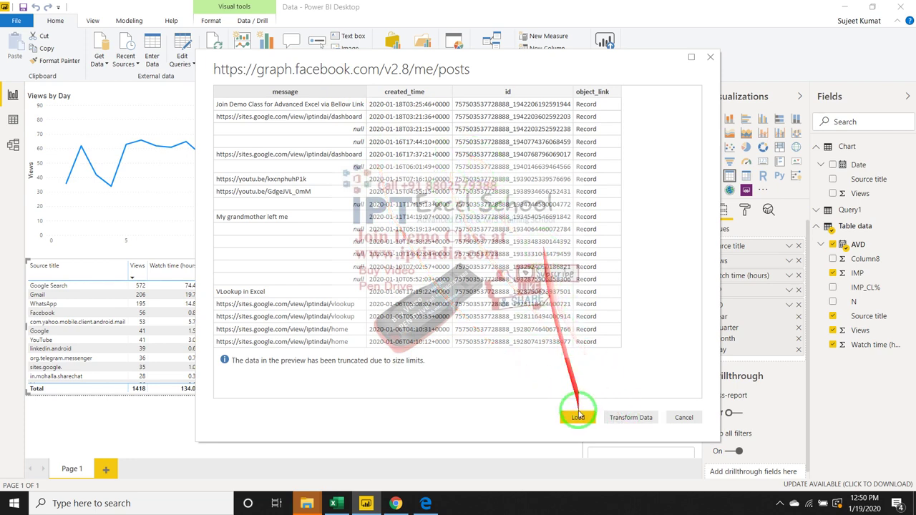
# Load the previewed graph.facebook.com posts with message, created_time and id columns into the report.
pyautogui.click(578, 419)
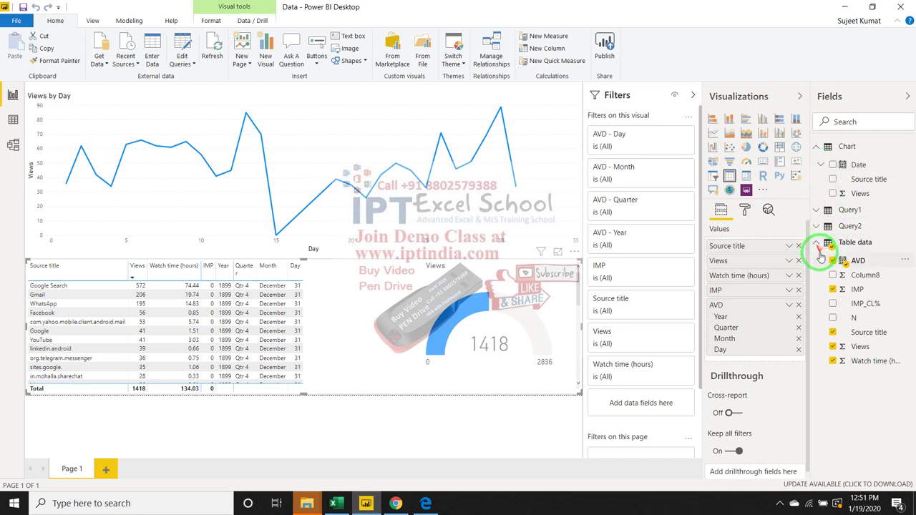
# In Data view, inspect Query2's created_time, id and message columns.
pyautogui.click(817, 244)
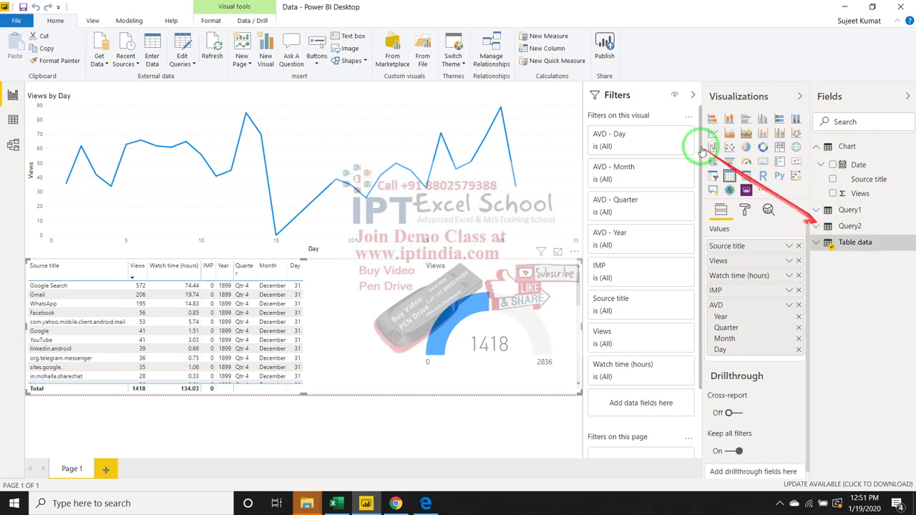
pyautogui.click(12, 120)
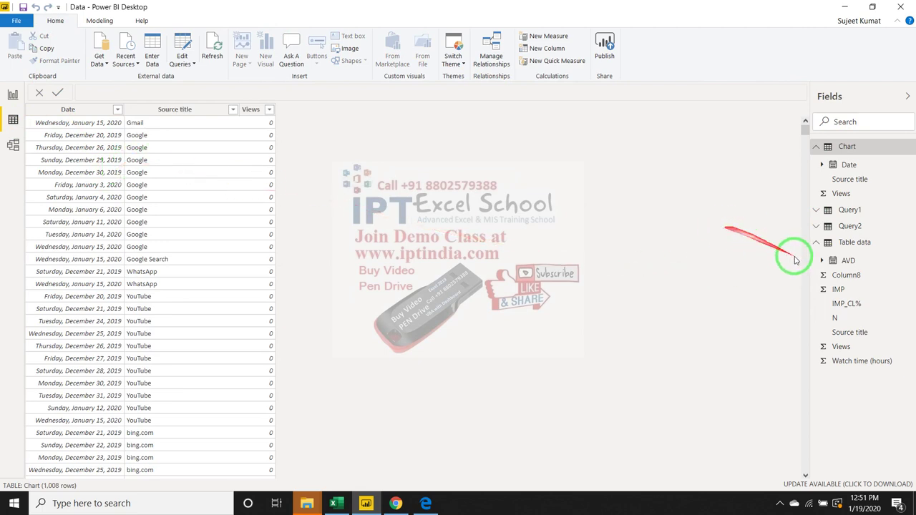
pyautogui.click(818, 227)
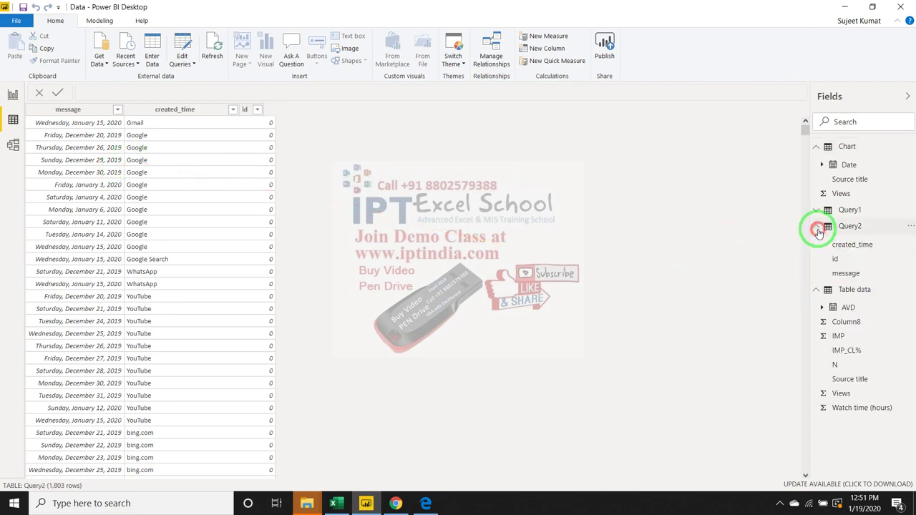
pyautogui.click(843, 250)
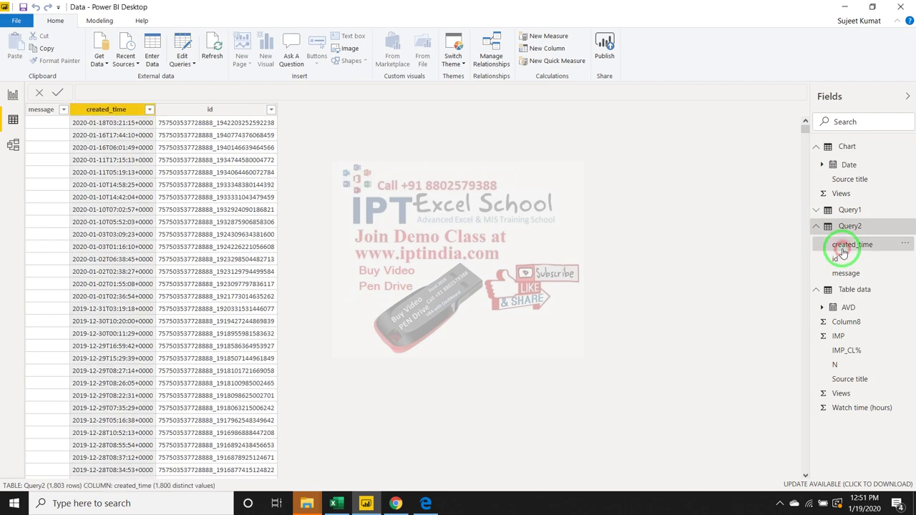
pyautogui.click(836, 258)
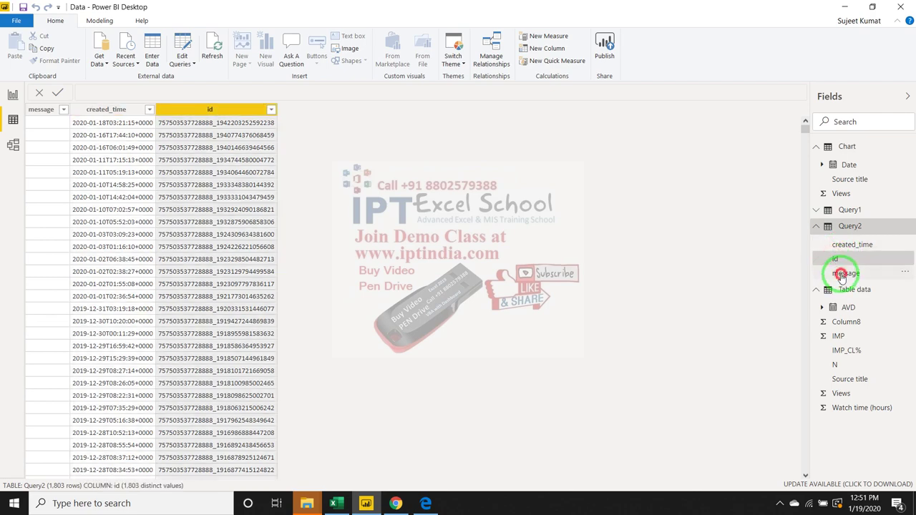
pyautogui.click(843, 275)
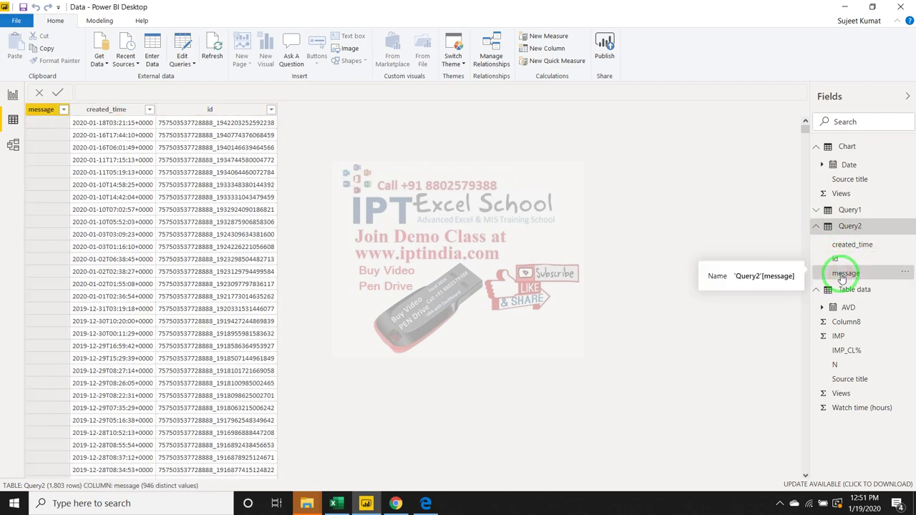
# Inspect the Query1 table's name and id columns.
pyautogui.click(825, 209)
pyautogui.click(839, 244)
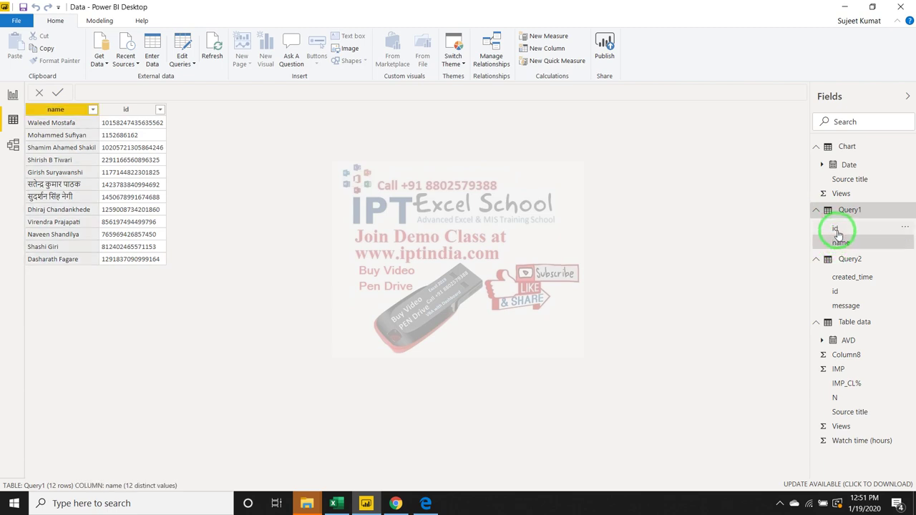
pyautogui.click(837, 231)
pyautogui.click(838, 240)
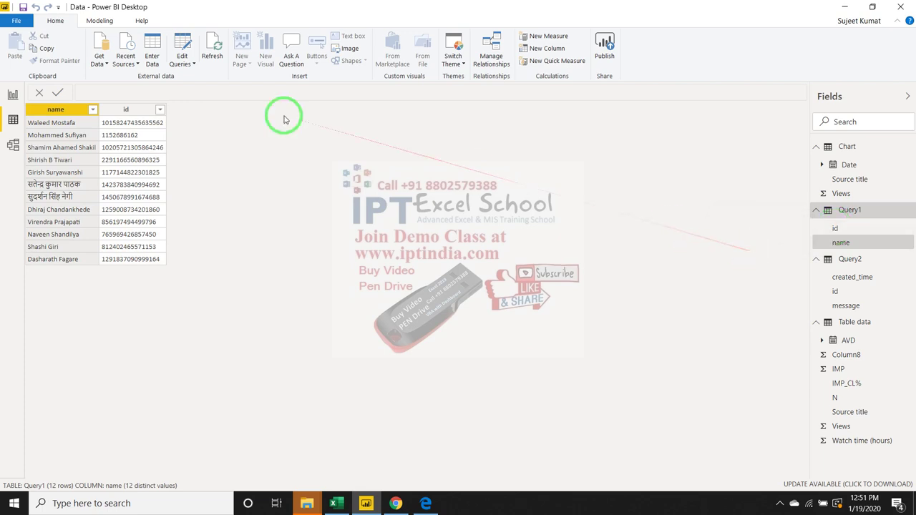
# Reopen the Get Data catalogue on Online Services and browse connectors like Smartsheet and Zendesk.
pyautogui.click(100, 58)
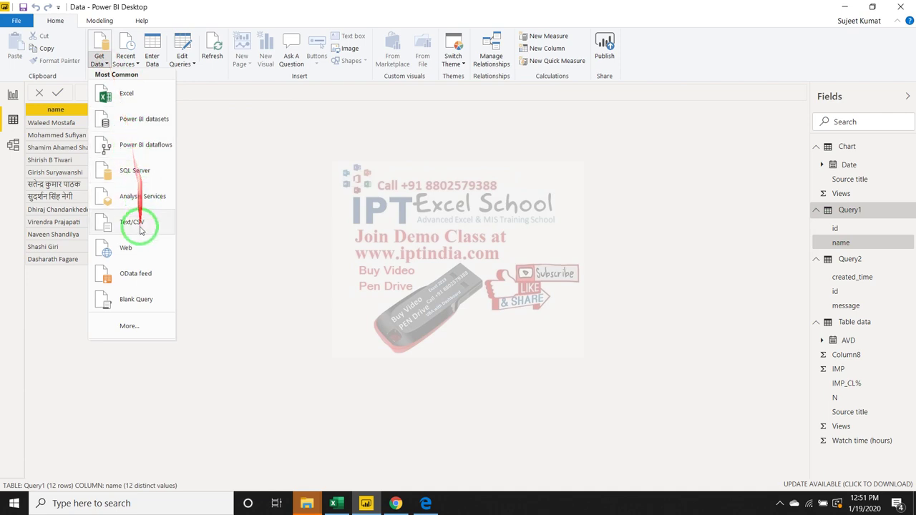
pyautogui.click(129, 327)
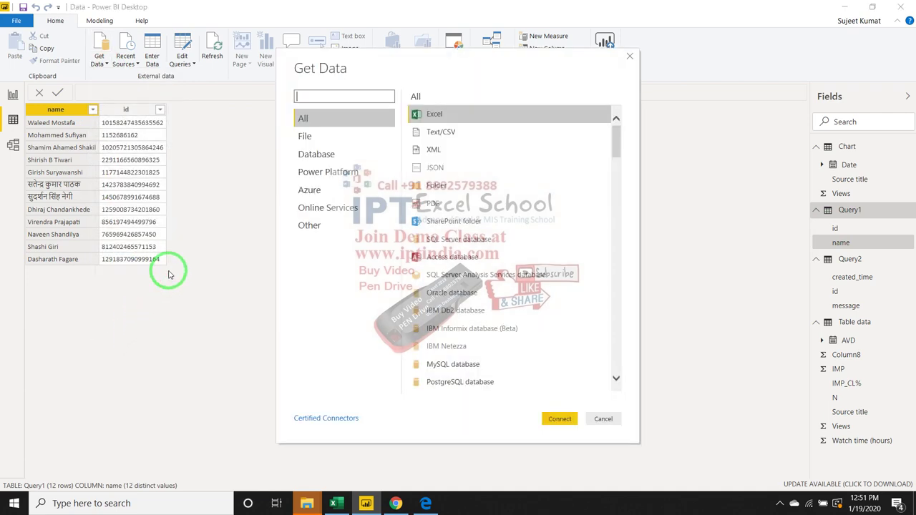
pyautogui.click(324, 210)
pyautogui.scroll(-1, 479, 276)
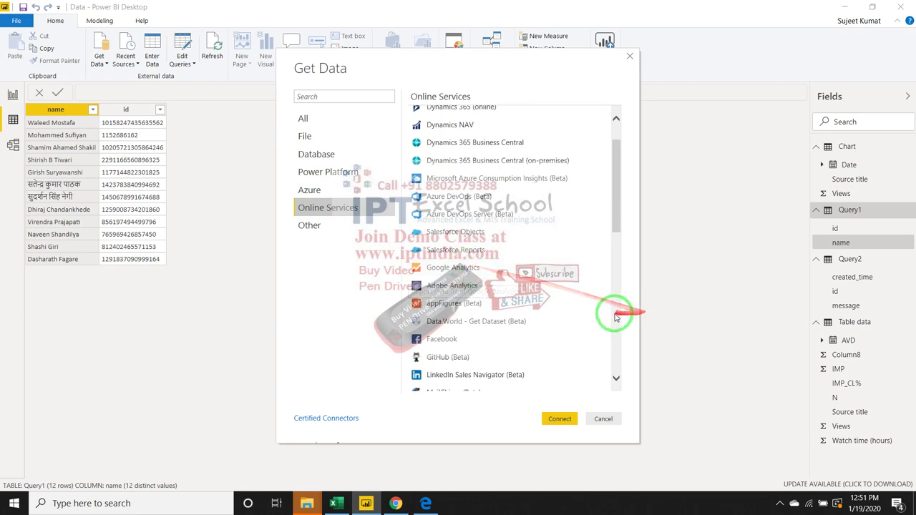
pyautogui.scroll(1, 598, 288)
pyautogui.scroll(-4, 600, 290)
pyautogui.scroll(-1, 598, 297)
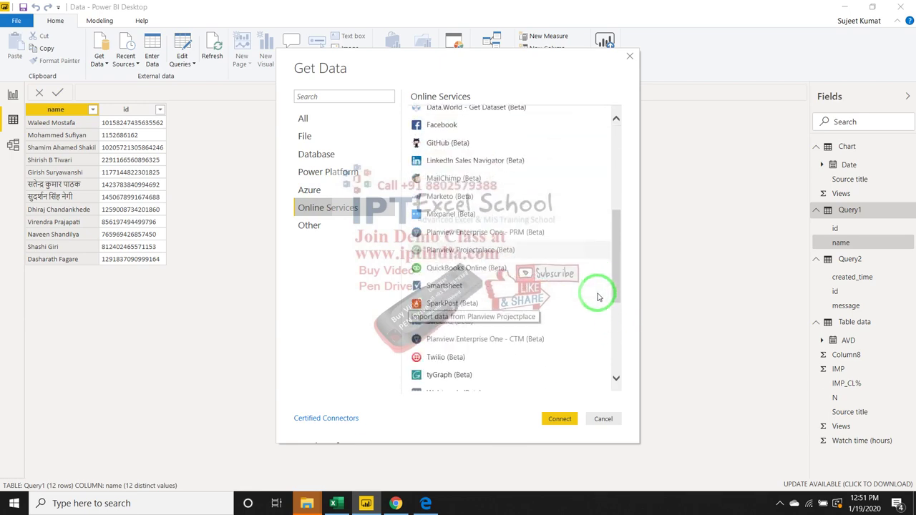
pyautogui.scroll(-2, 598, 296)
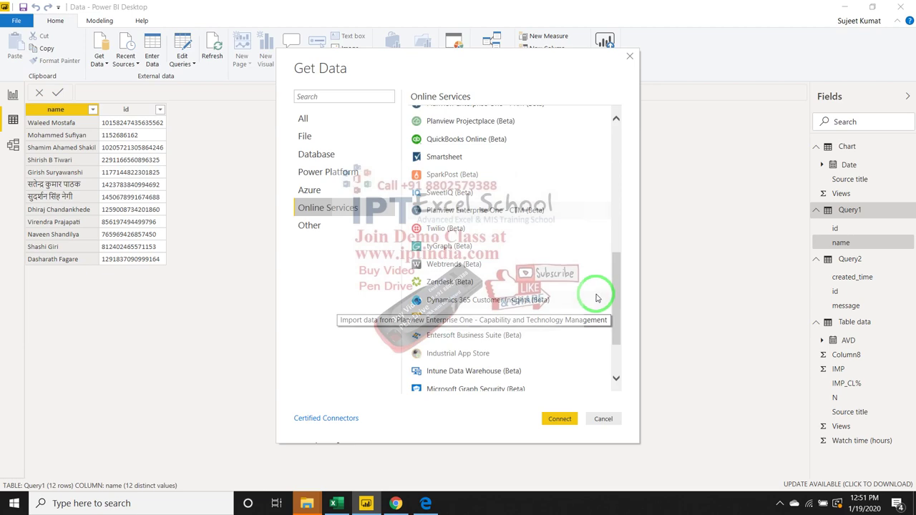